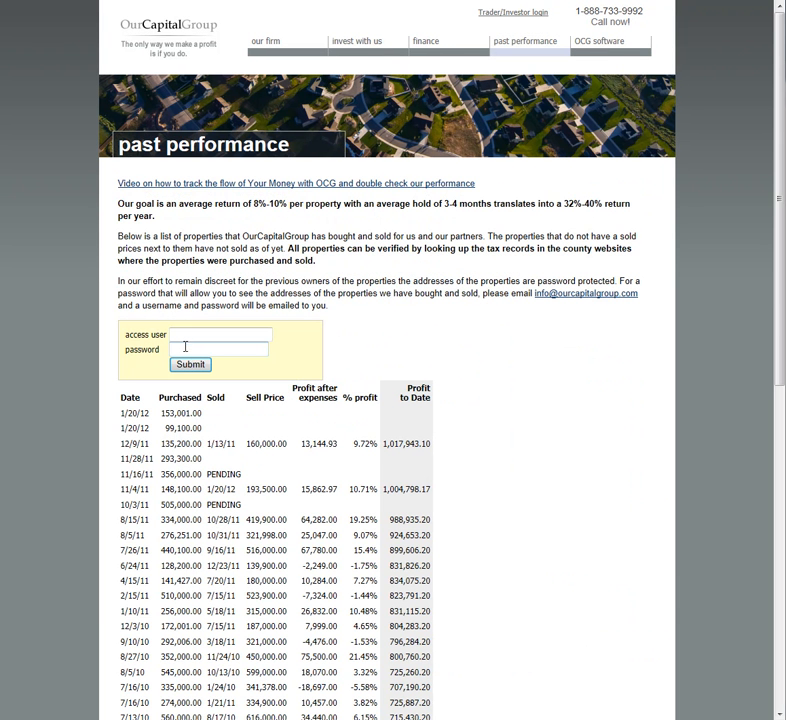
Step: Open the past performance page listing the properties the firm bought and sold
click(194, 336)
Step: Log in with the access user name and password, then go to the Investor Toolkit dashboard
key(Tab)
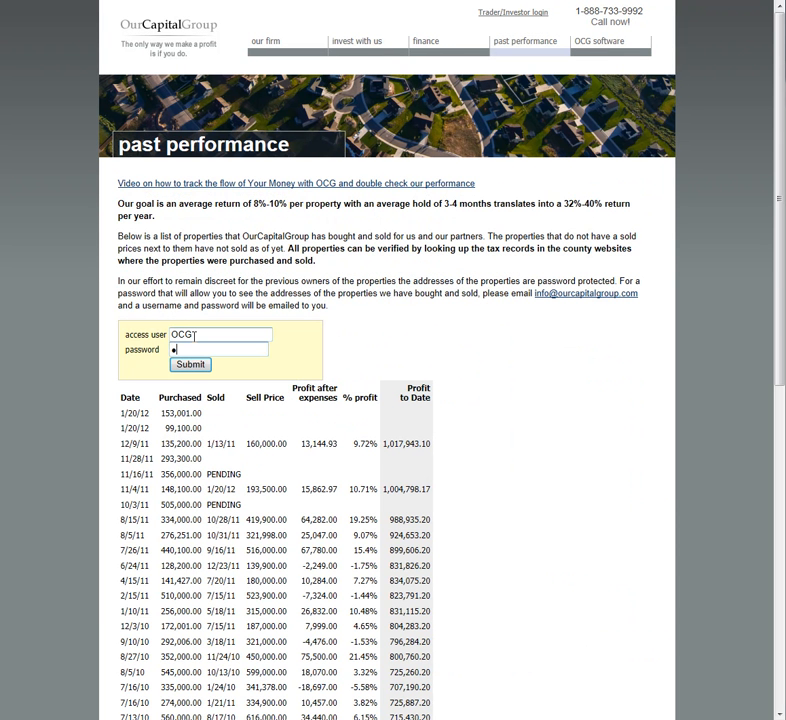
key(Return)
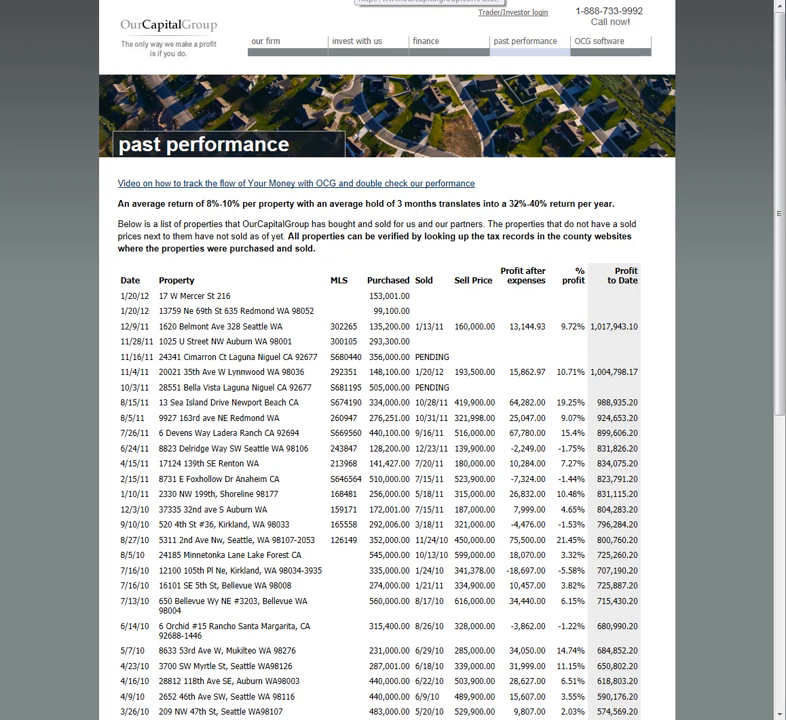
click(357, 1)
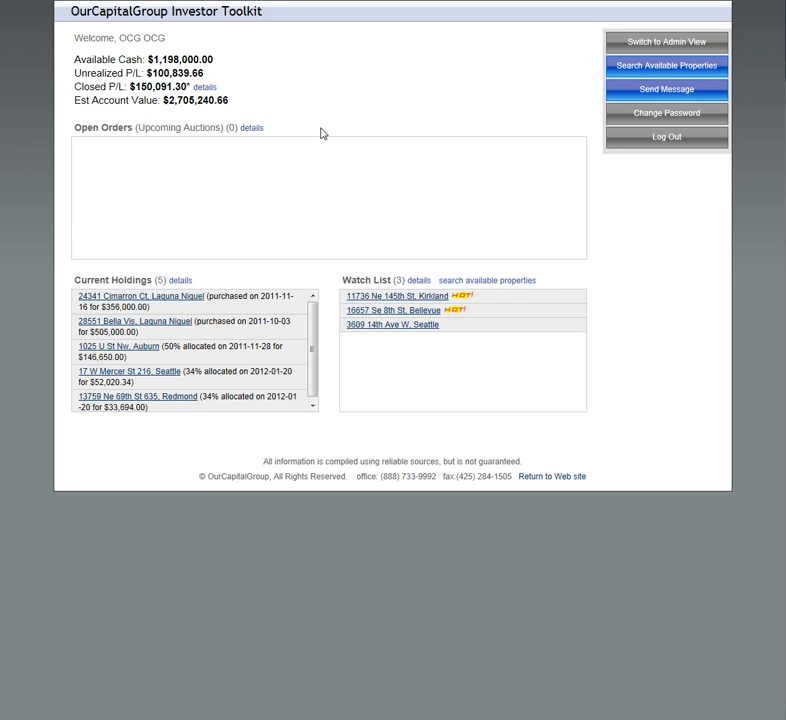
click(651, 70)
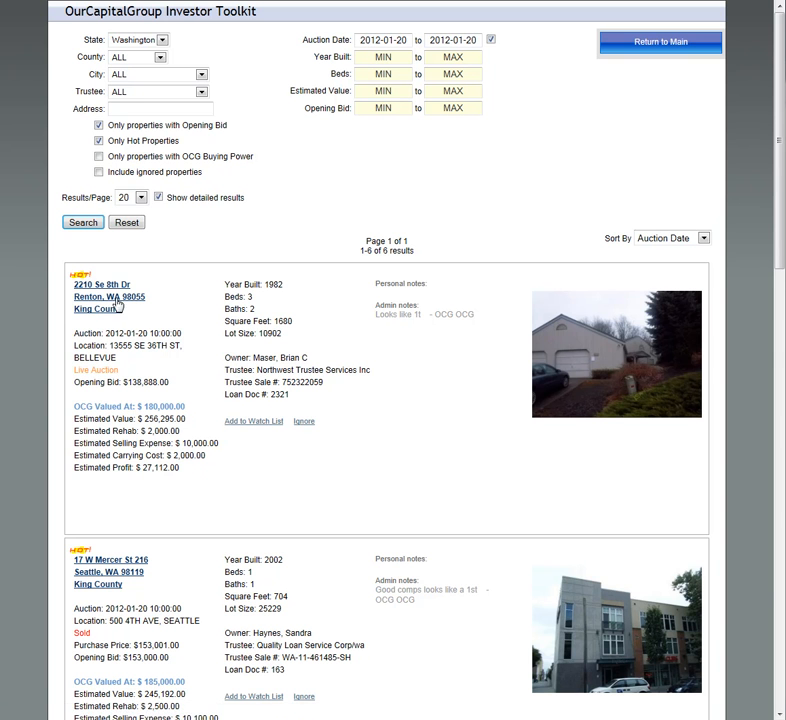
click(108, 302)
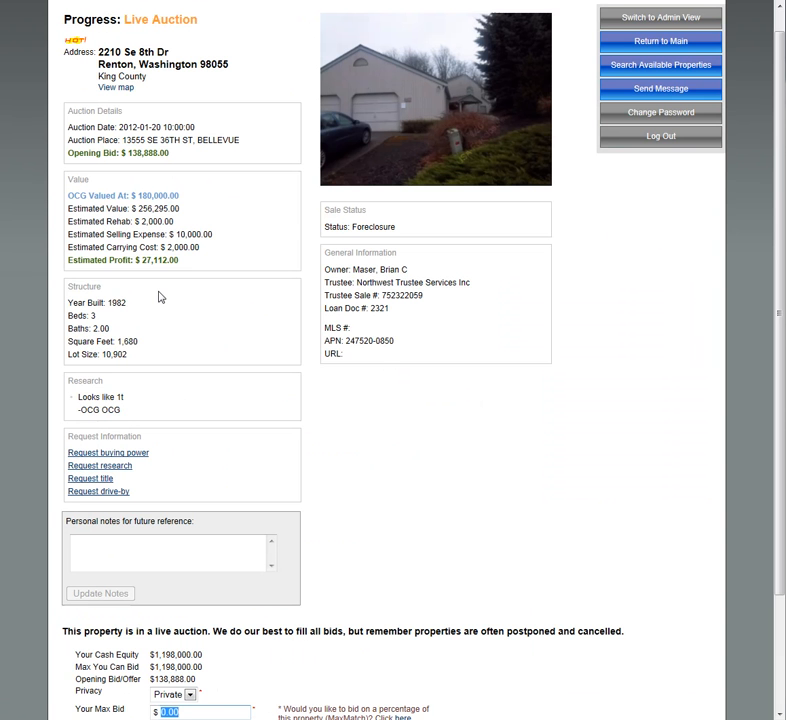
Step: Try a MaxMatch bid with 20% minimum and maximum exposure, then cancel and confirm abandoning it
scroll(491, 455, down, 3)
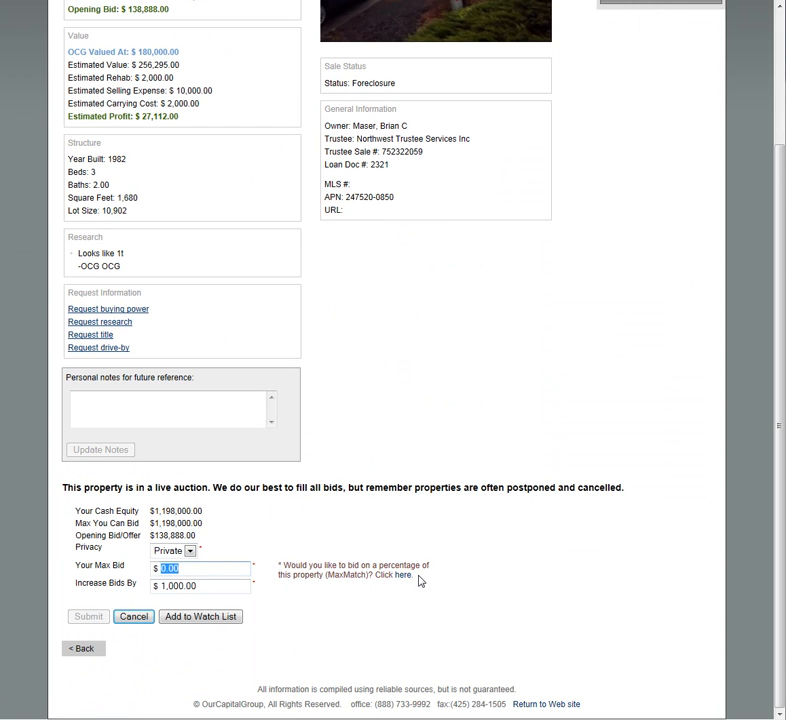
click(366, 578)
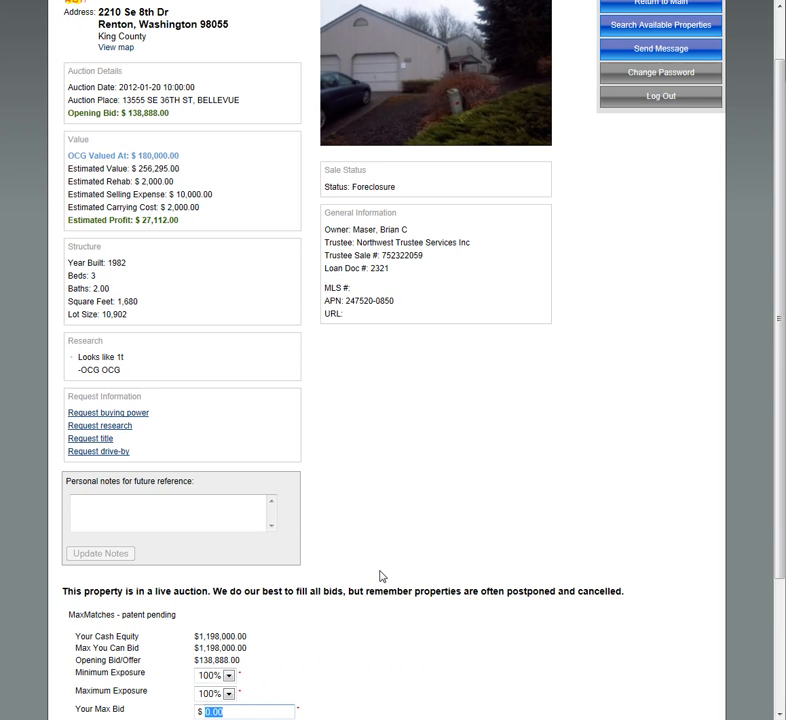
scroll(450, 450, down, 5)
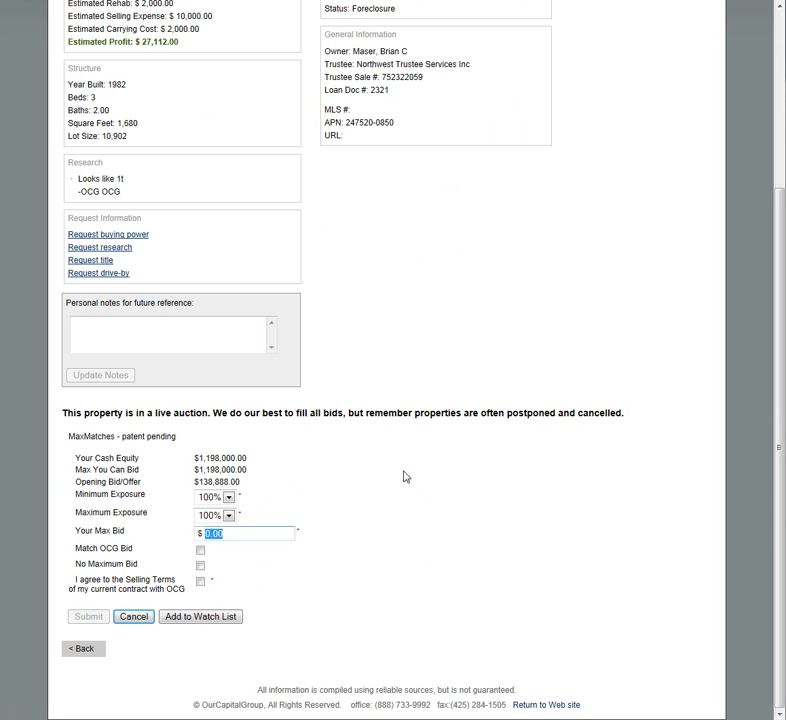
click(229, 497)
click(218, 540)
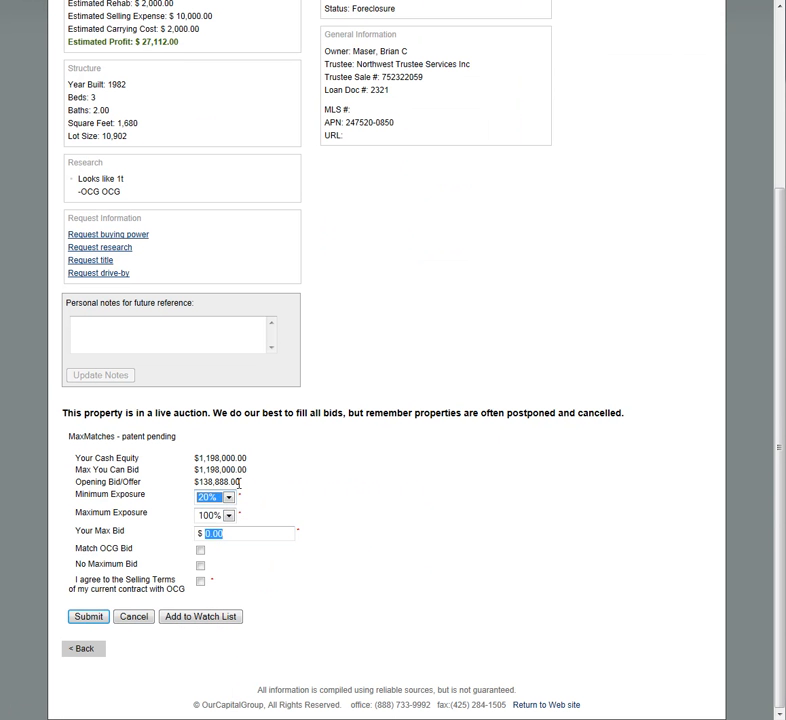
click(229, 515)
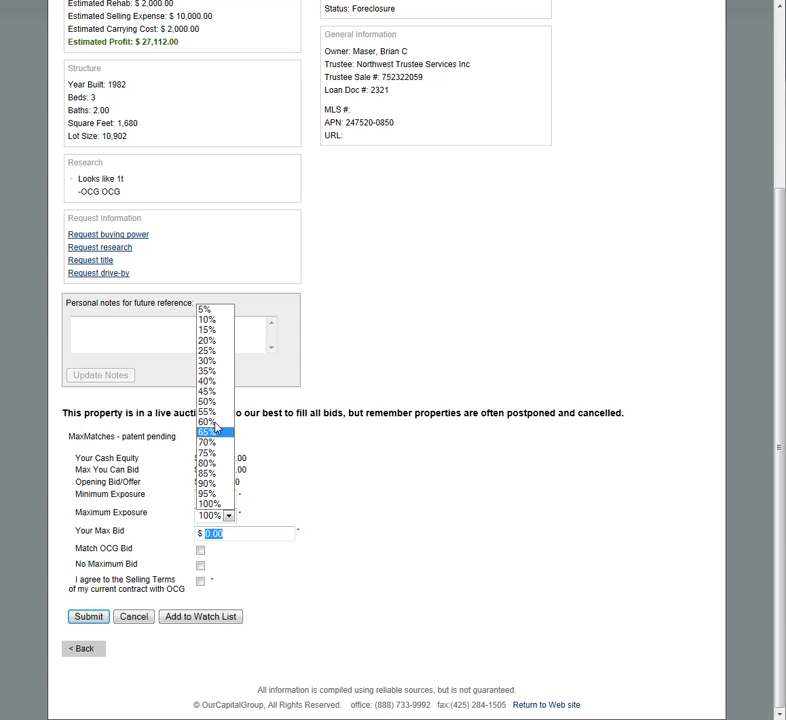
click(210, 340)
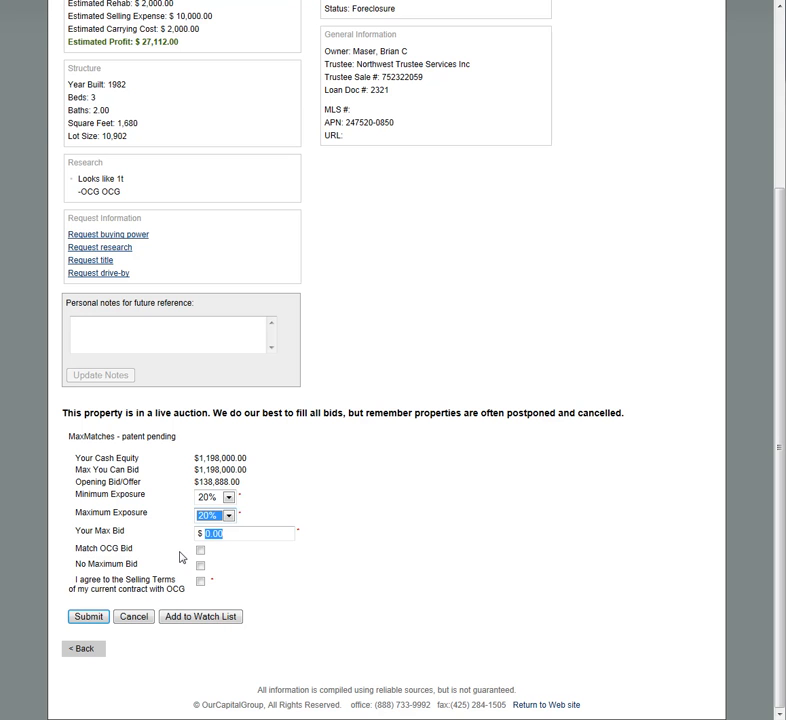
click(133, 616)
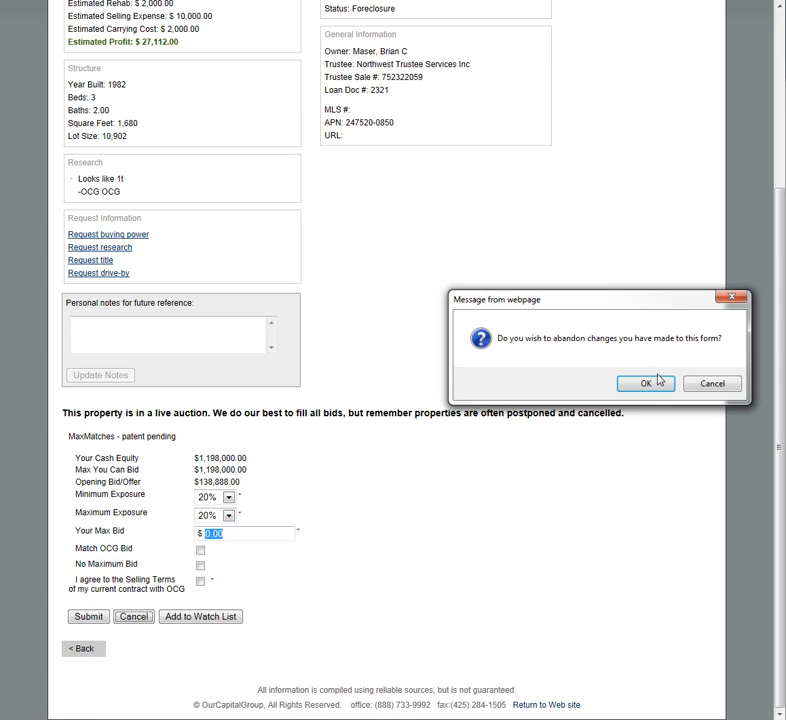
click(647, 383)
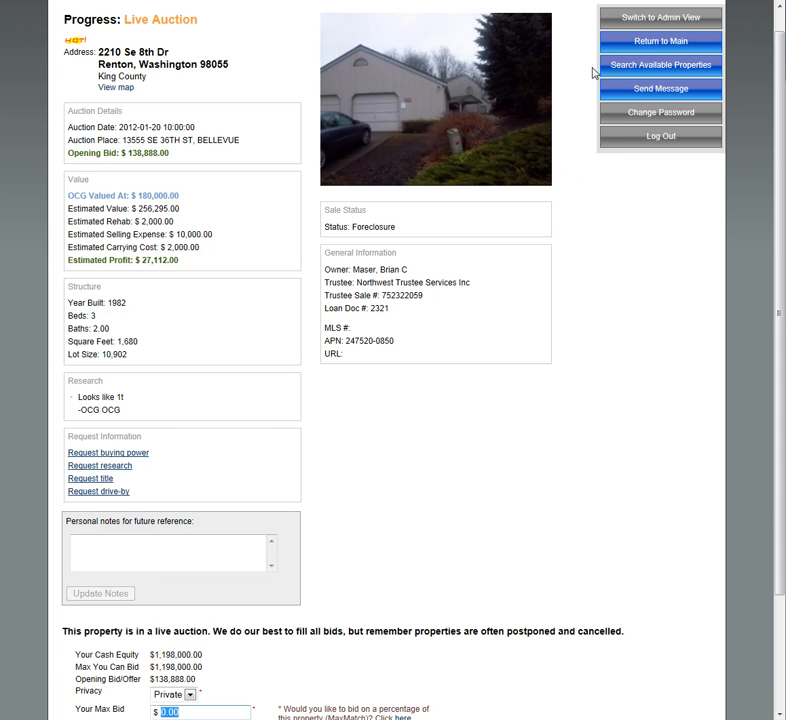
click(675, 50)
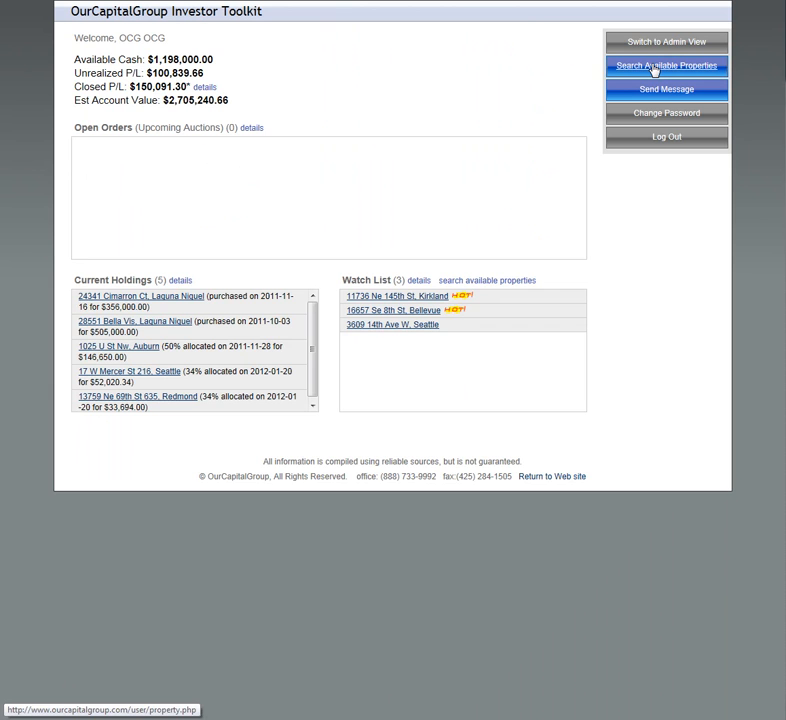
click(655, 68)
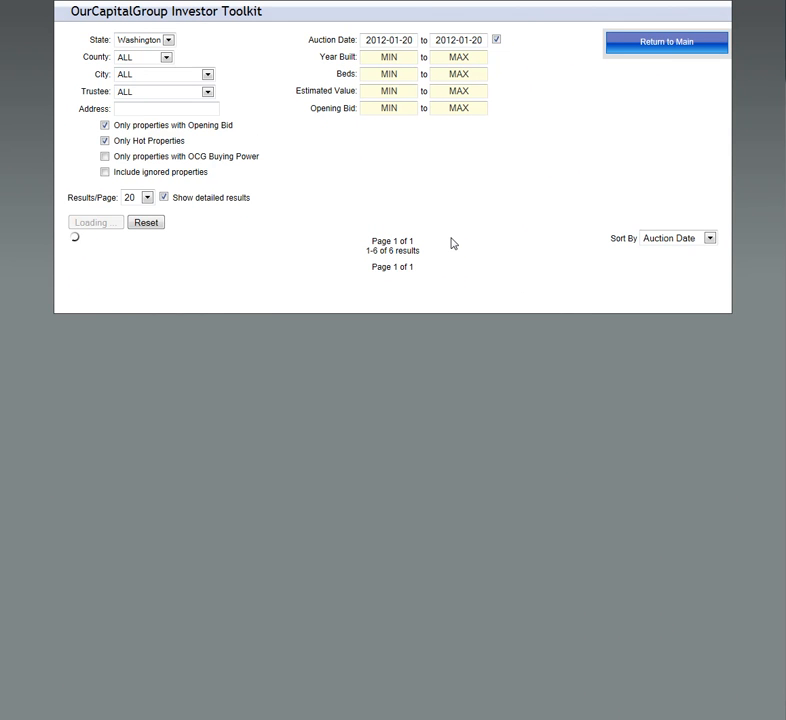
scroll(452, 243, down, 5)
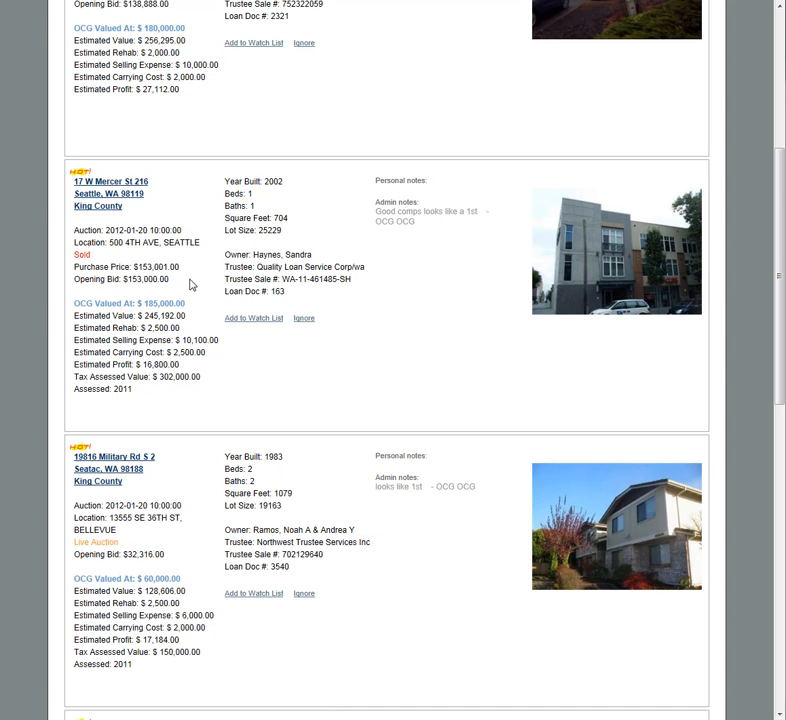
click(116, 204)
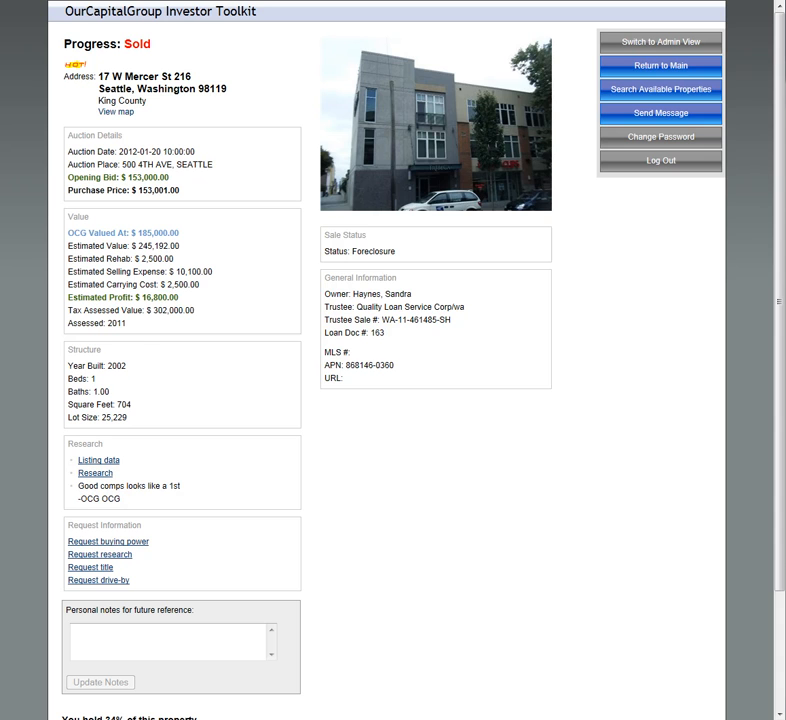
key(alt+Tab)
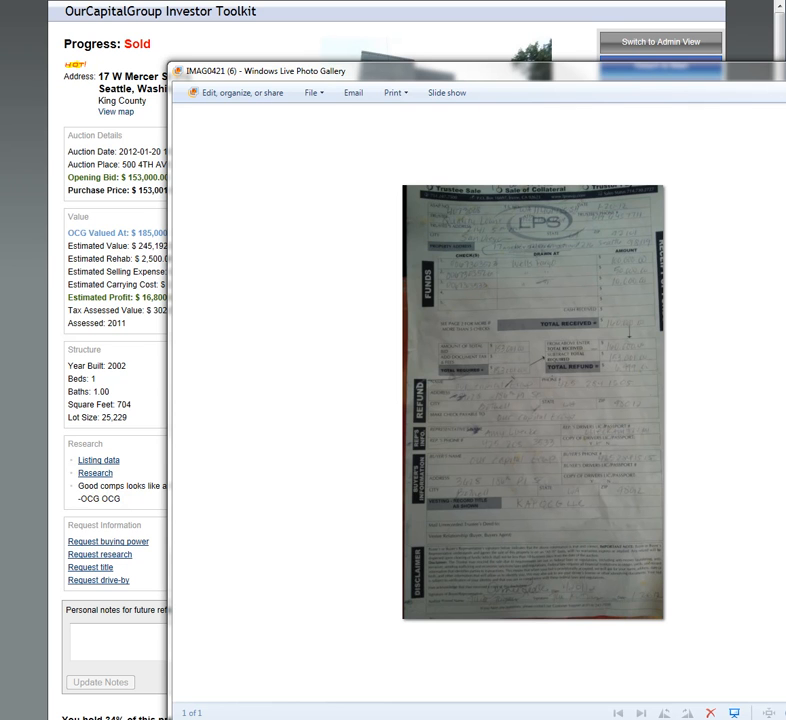
click(330, 45)
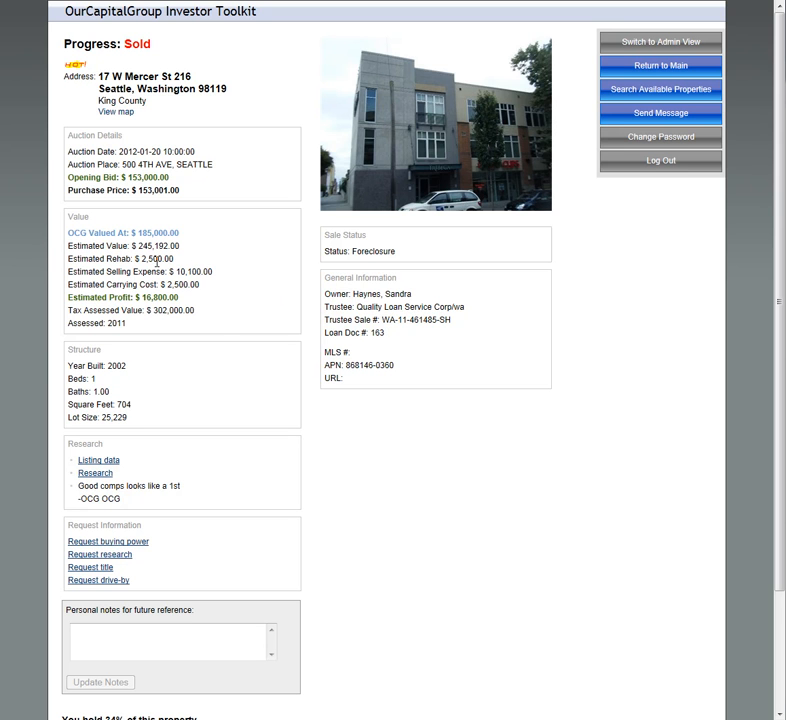
scroll(410, 355, down, 1)
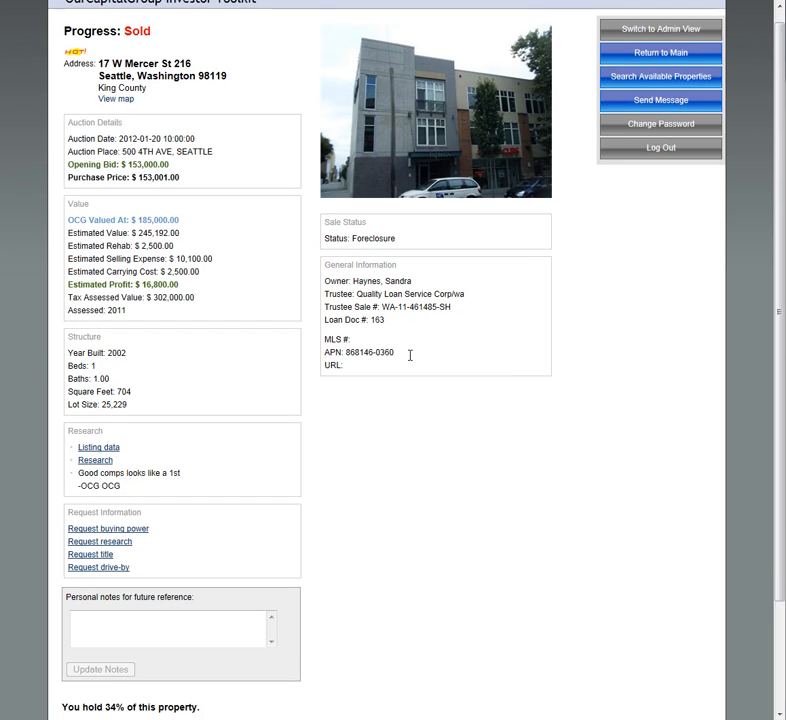
Step: From the main page, view the Current Holdings details with unrealized P/L, then go back to the dashboard
click(652, 48)
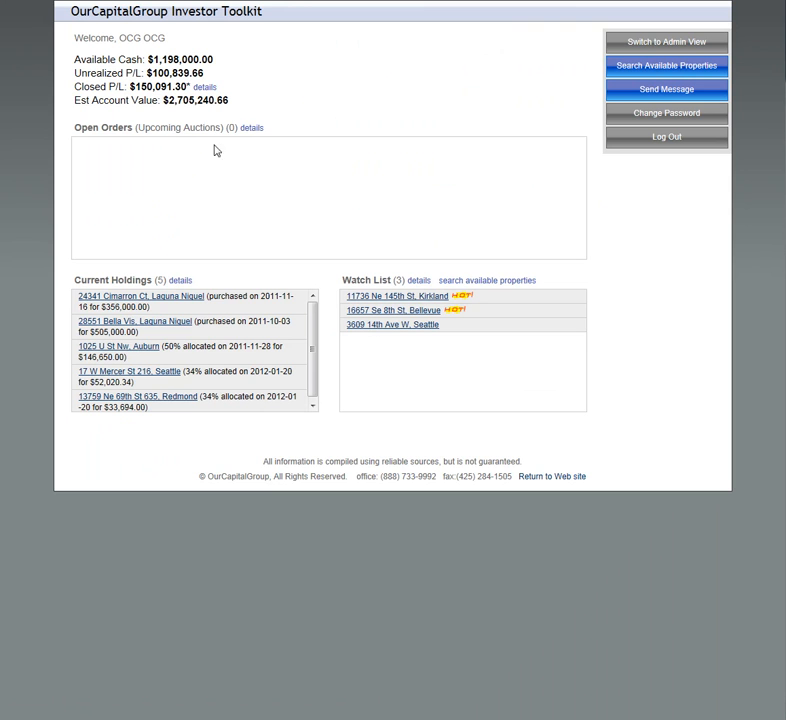
click(184, 283)
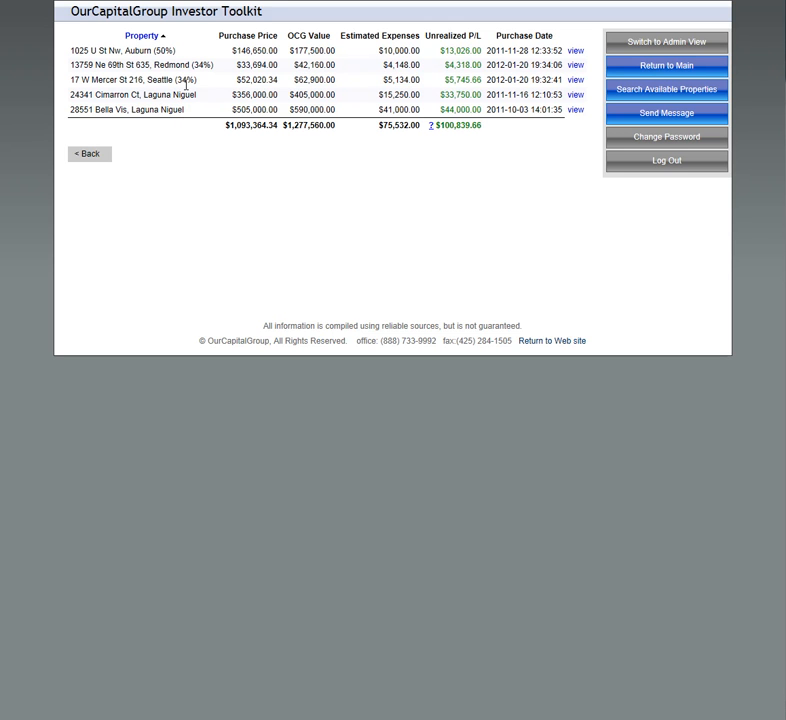
click(99, 155)
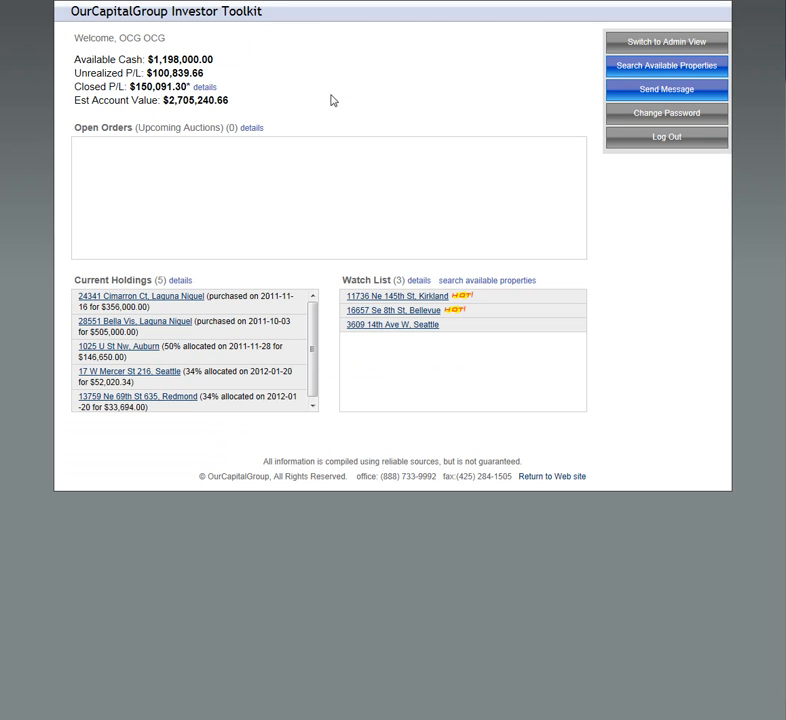
click(204, 88)
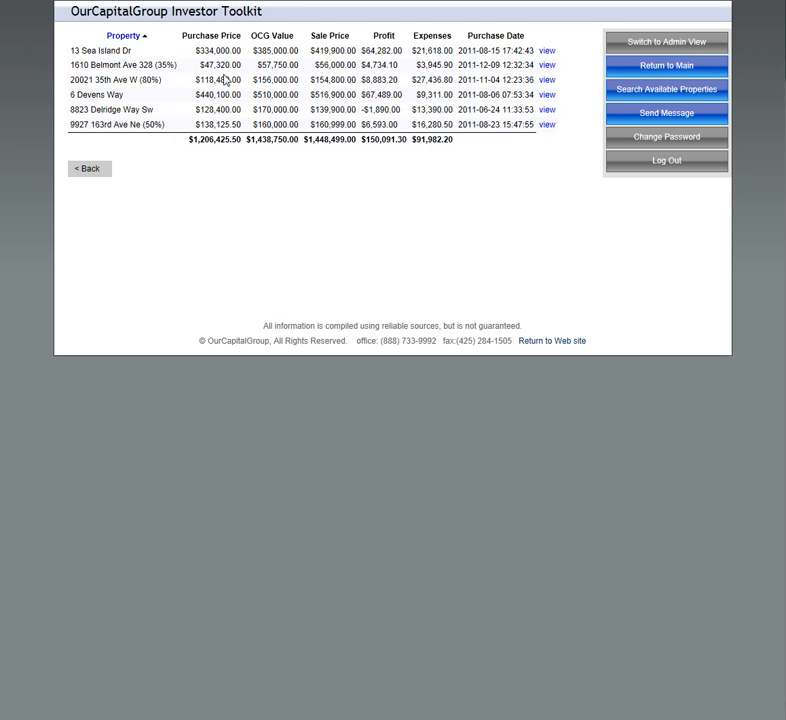
click(99, 170)
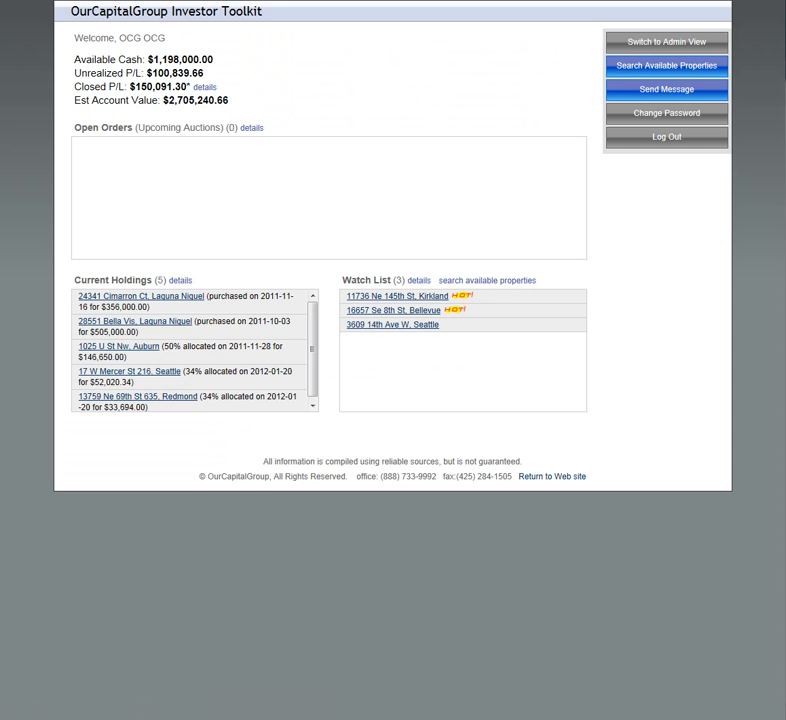
click(205, 89)
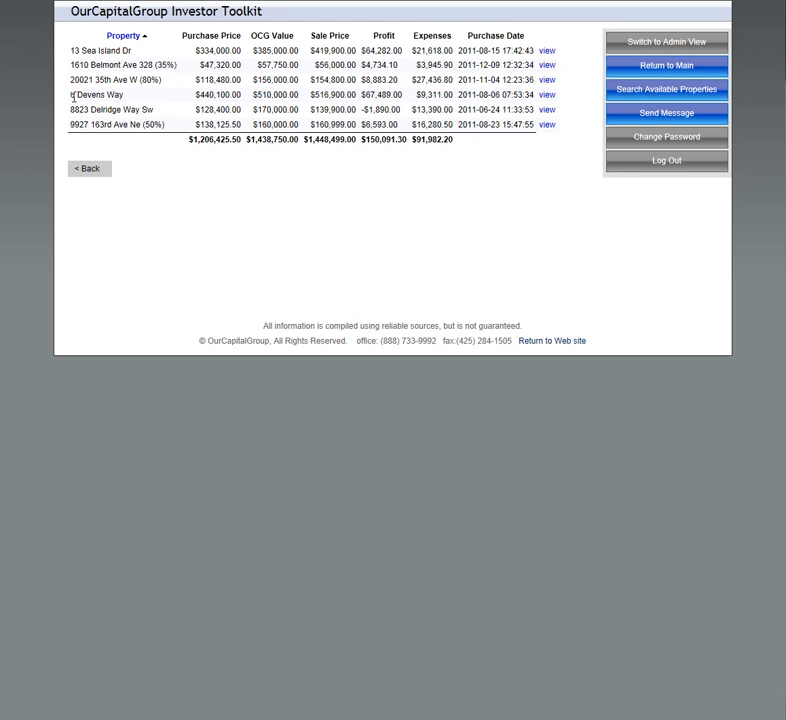
click(95, 170)
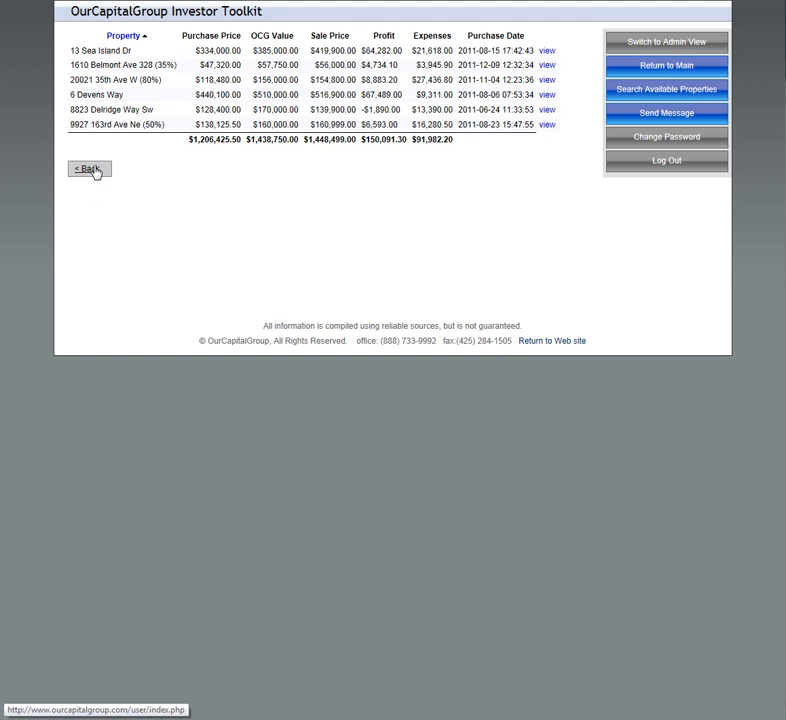